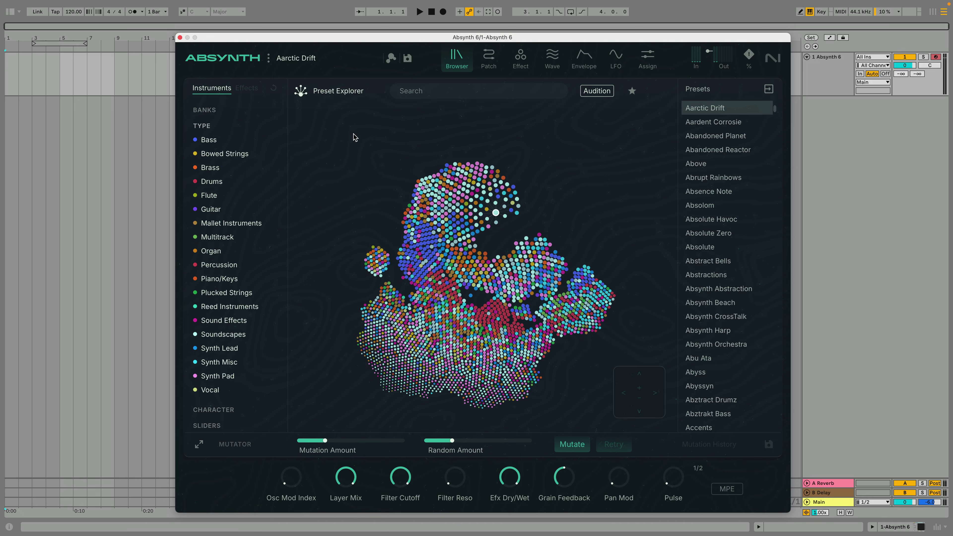
# - Start a new blank Untitled sound from the menu beside the preset name
pyautogui.click(269, 58)
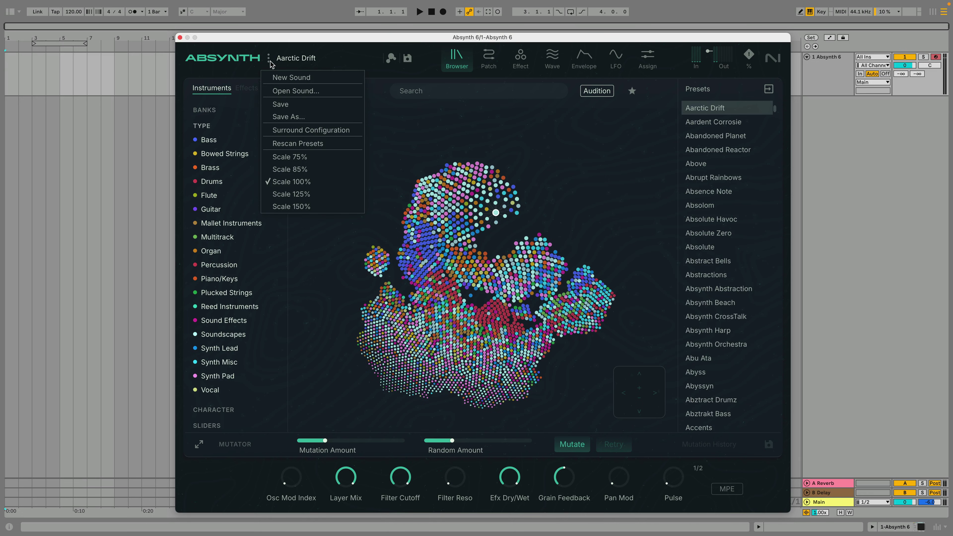
pyautogui.click(287, 77)
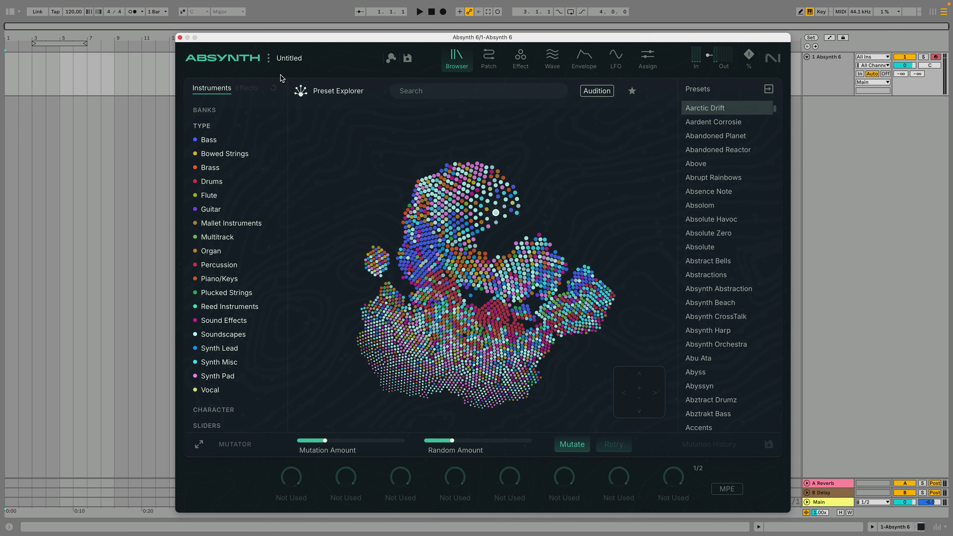
# - Set oscillator A to Saw and enable the Ladder LP filter with its cutoff near 9628 Hz
pyautogui.click(486, 63)
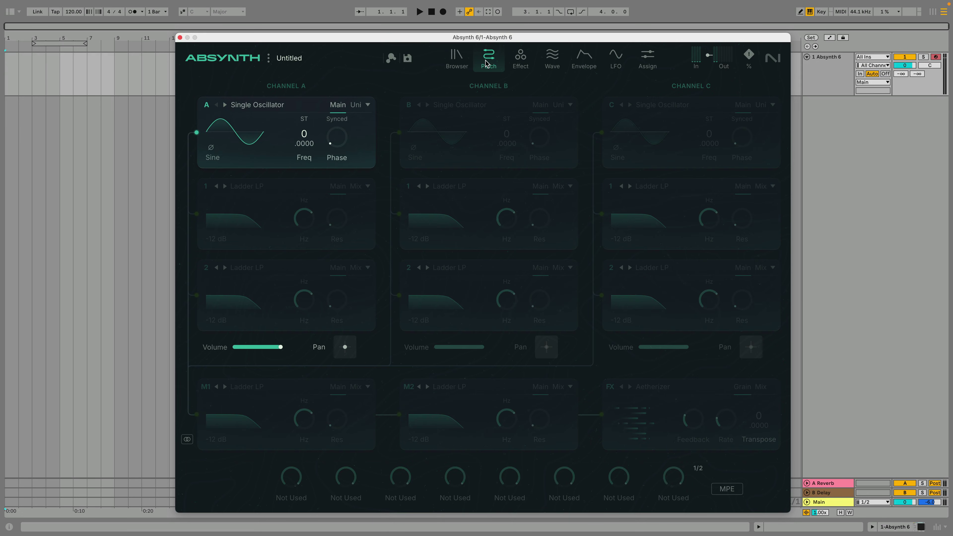
pyautogui.click(219, 157)
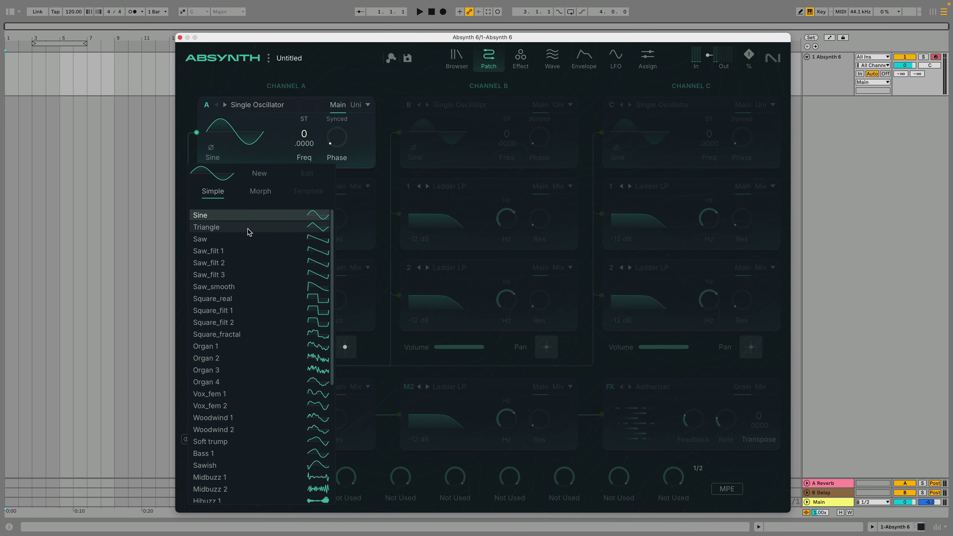
pyautogui.click(251, 239)
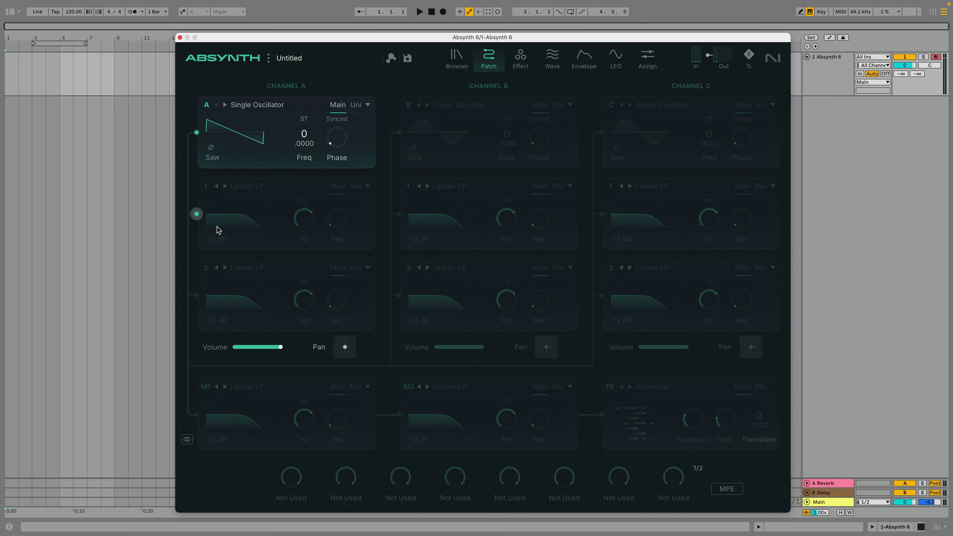
pyautogui.click(196, 214)
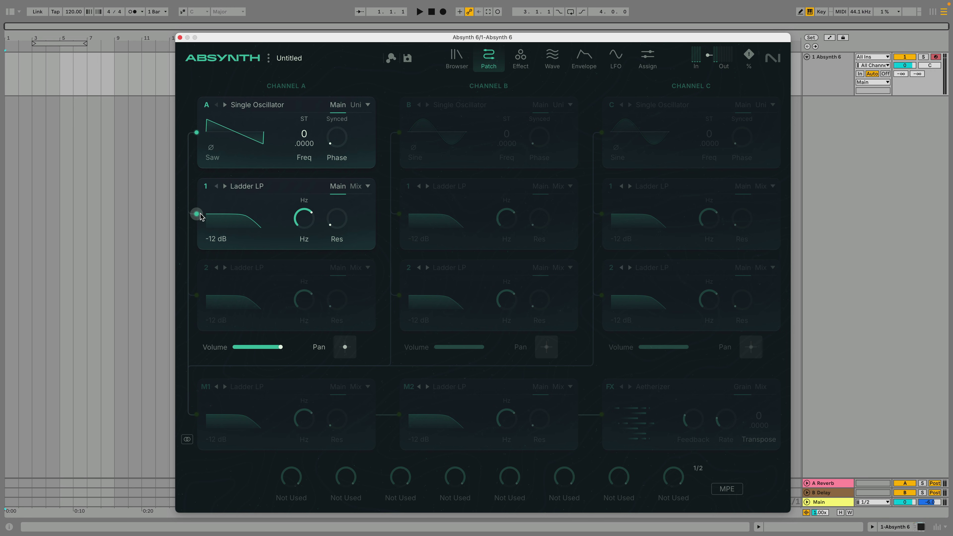
pyautogui.moveTo(303, 217); pyautogui.dragTo(304, 179)
# - Create a new envelope on the filter module targeting Filter A1 Freq
pyautogui.click(583, 60)
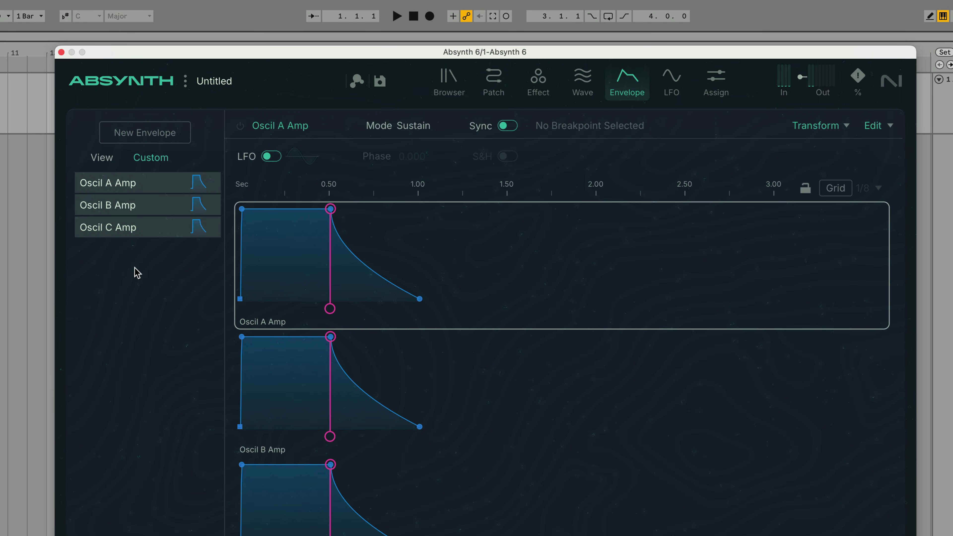
pyautogui.click(159, 134)
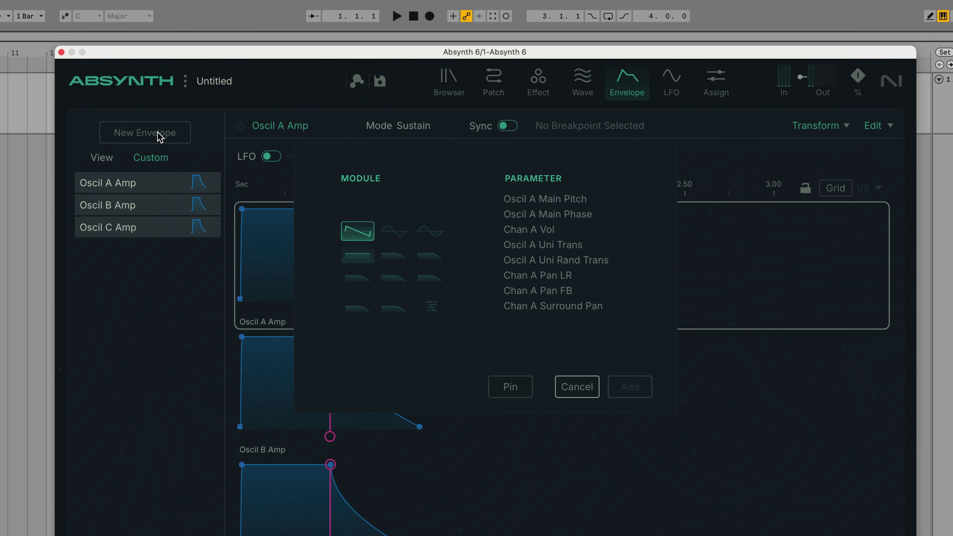
pyautogui.click(361, 251)
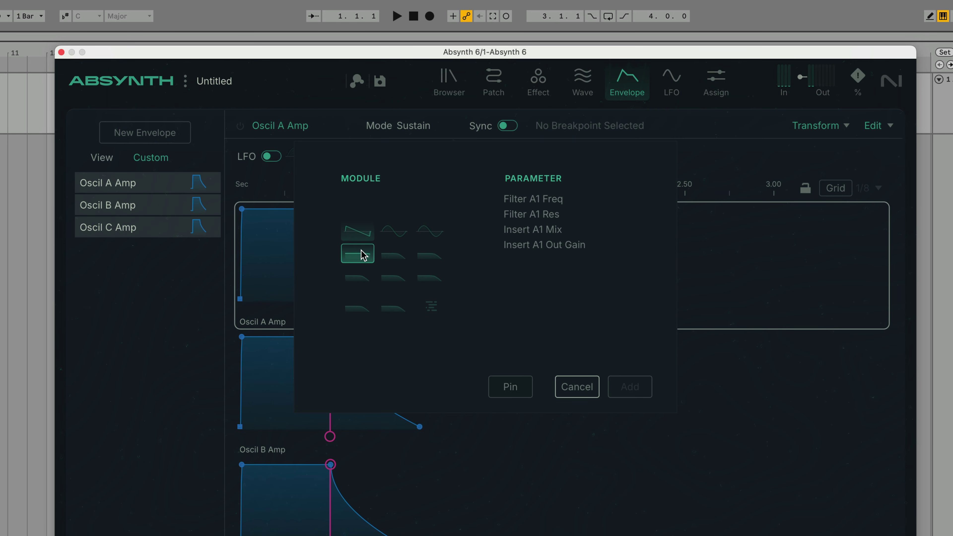
pyautogui.click(568, 202)
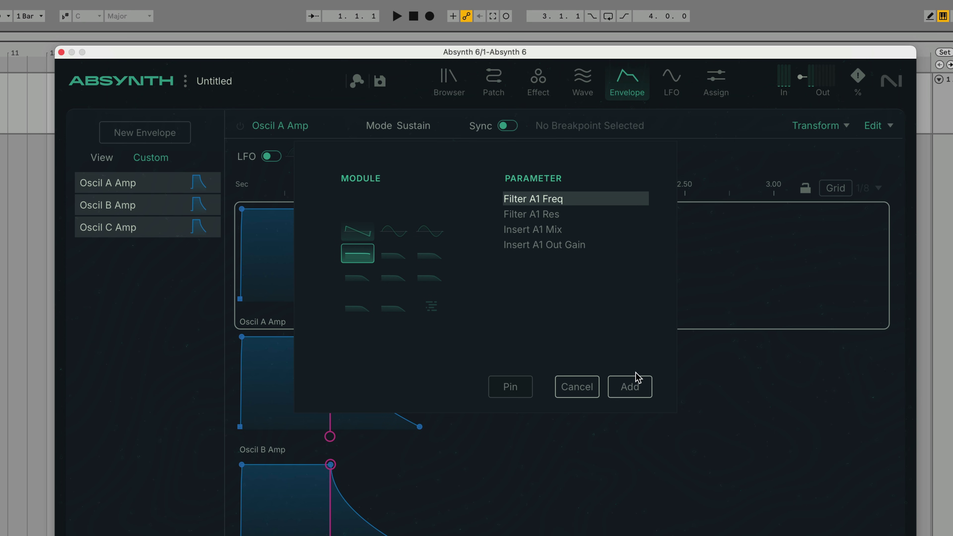
pyautogui.click(636, 385)
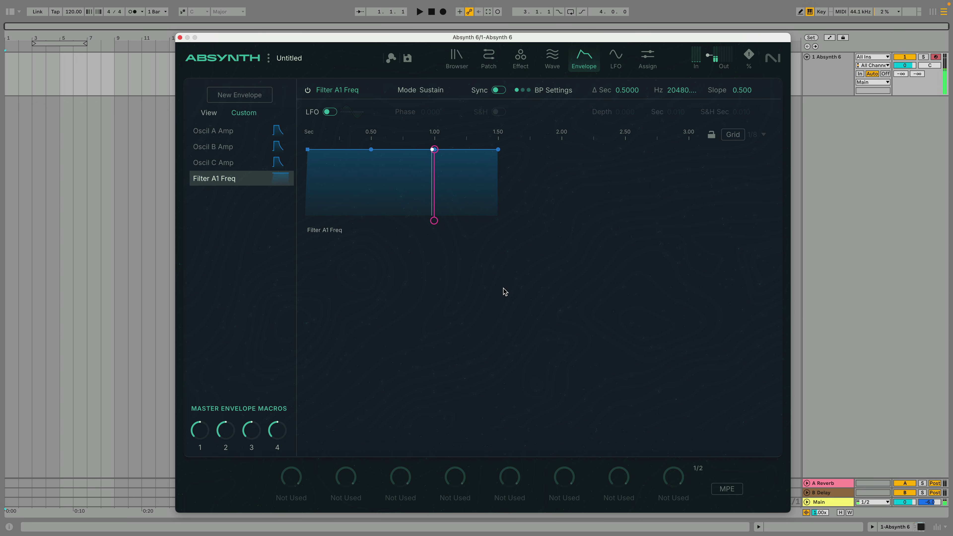
# - Lower the Filter A1 Freq sustain breakpoint and move the final breakpoint earlier to about 1.25 s
pyautogui.click(561, 295)
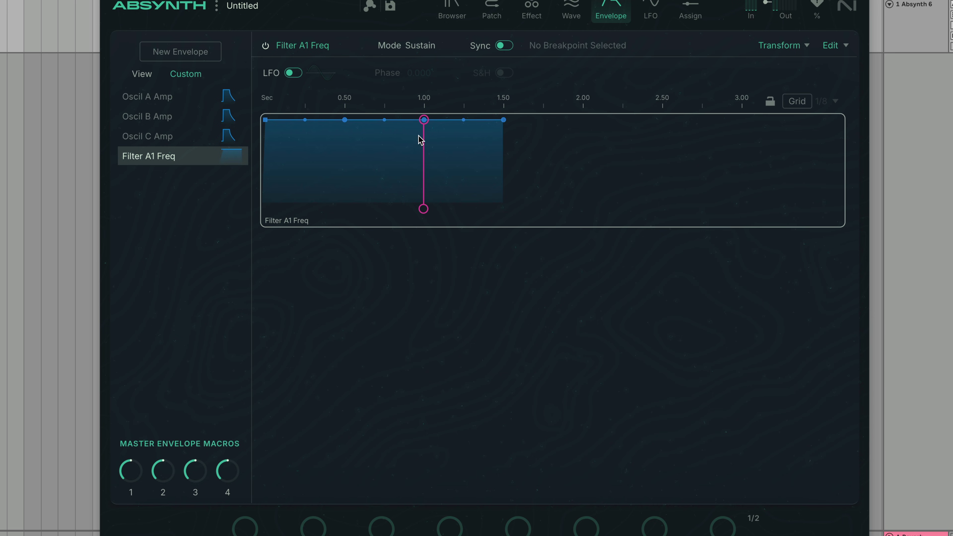
pyautogui.moveTo(424, 120); pyautogui.dragTo(436, 250)
pyautogui.moveTo(507, 128); pyautogui.dragTo(459, 150)
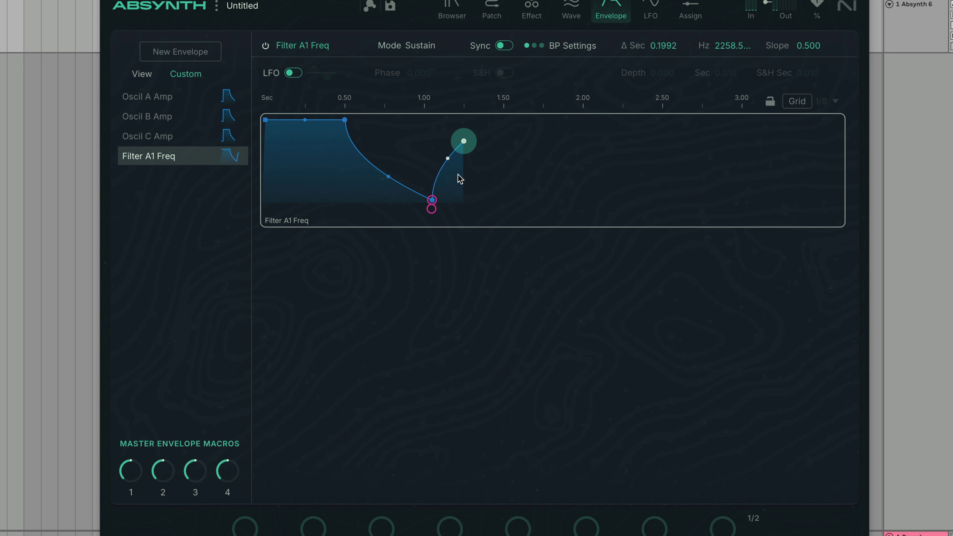
# - Add three breakpoints to the Filter A1 Freq envelope, forming dips near 0.2 s and a drop at 0.5 s
pyautogui.click(455, 316)
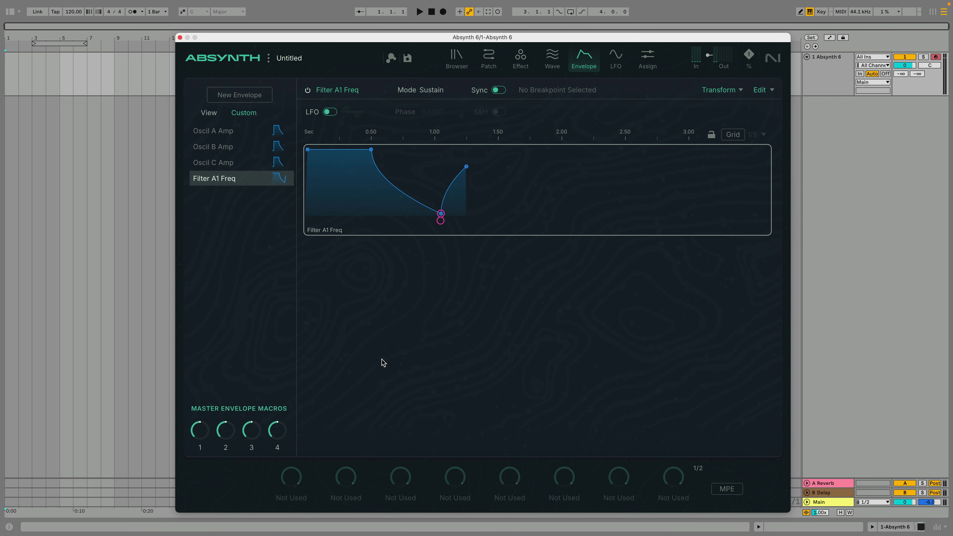
pyautogui.doubleClick(336, 169)
pyautogui.doubleClick(371, 199)
pyautogui.doubleClick(420, 170)
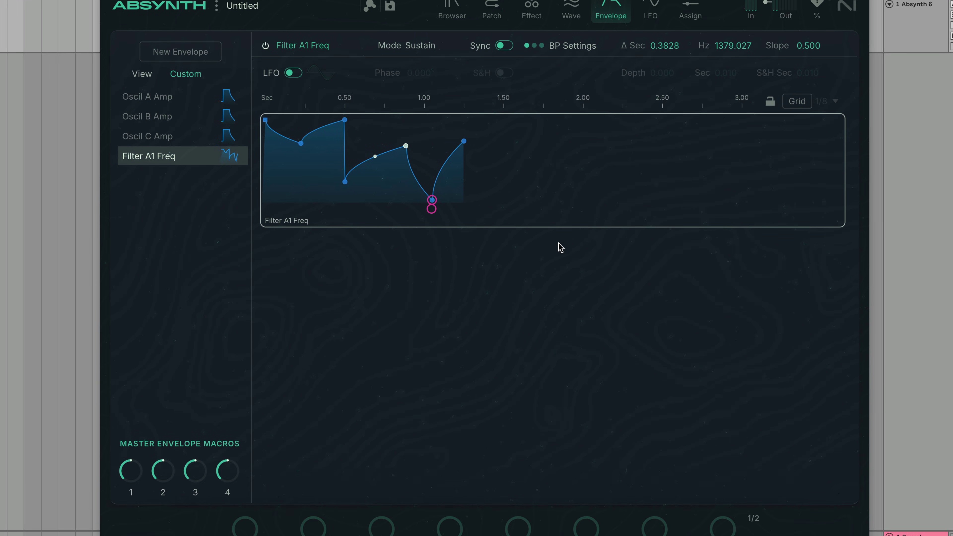
pyautogui.click(604, 167)
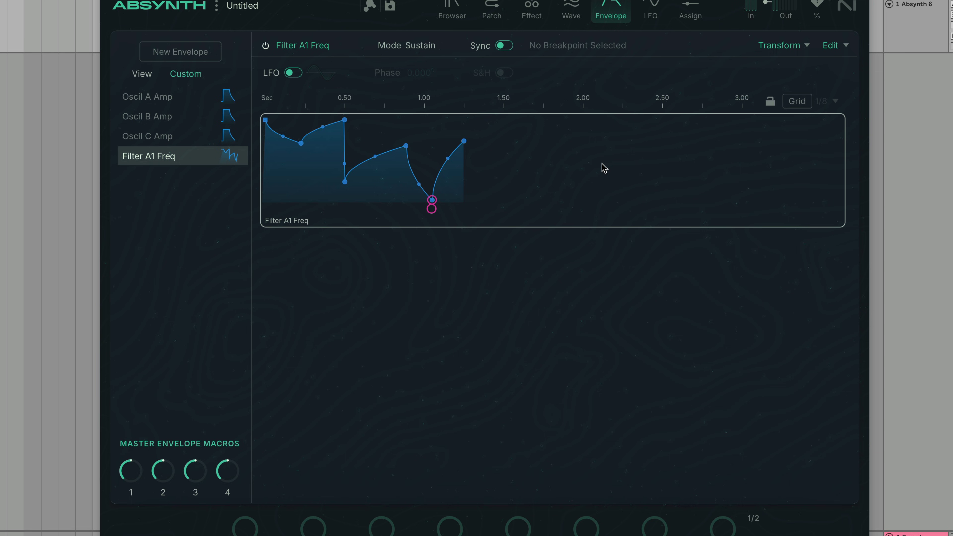
pyautogui.click(841, 44)
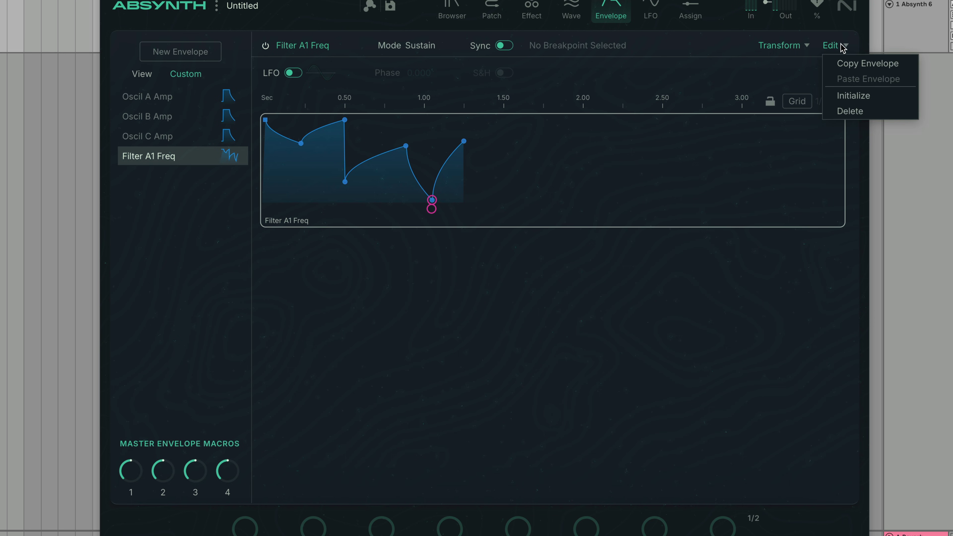
# - Initialize the Filter A1 Freq envelope and change its mode from Sustain to Release
pyautogui.click(879, 95)
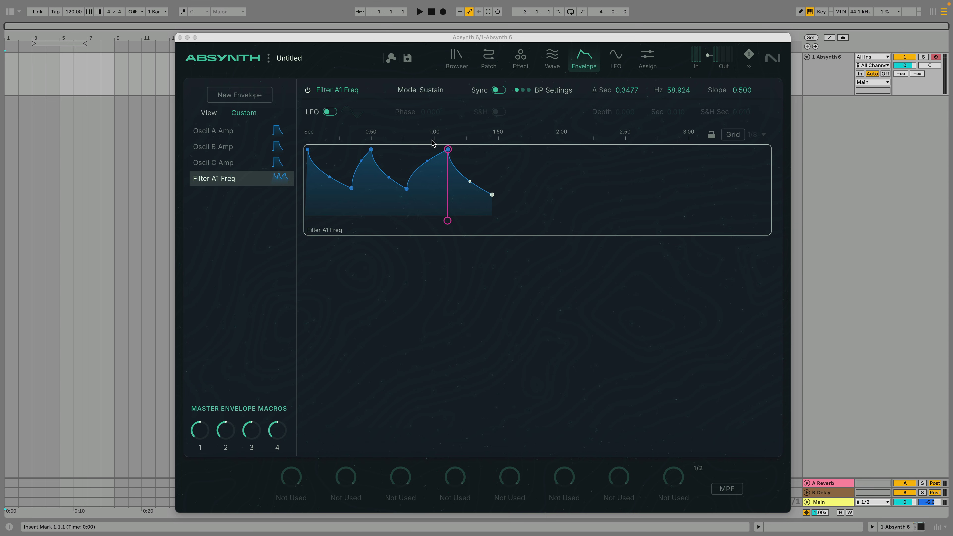
pyautogui.click(431, 90)
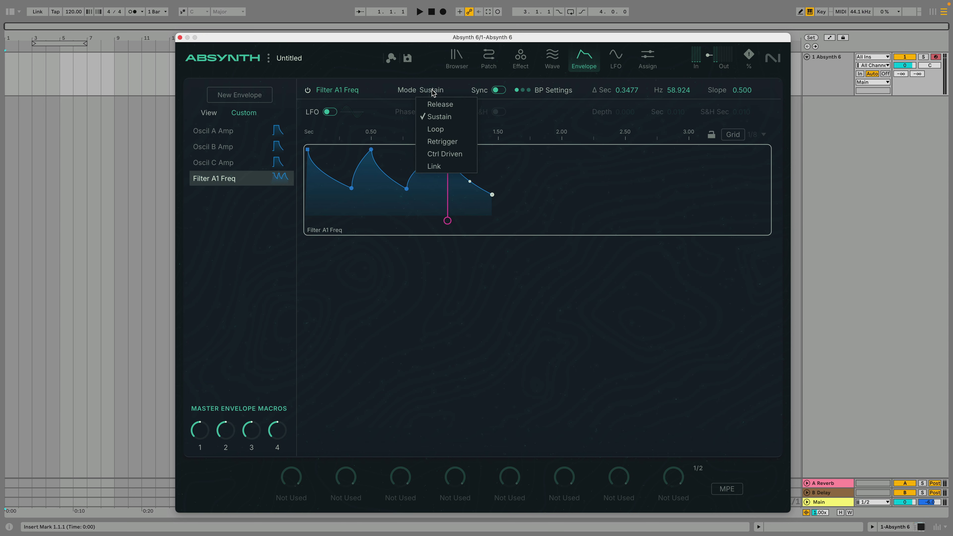
pyautogui.click(453, 104)
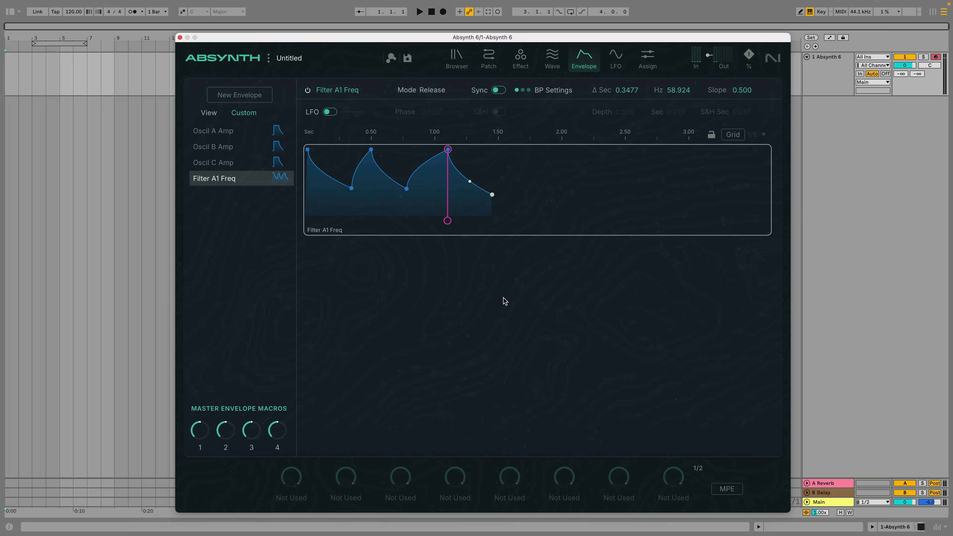
# - Switch the envelope to Loop mode and move the loop start onto the 0.50 s peak
pyautogui.click(431, 91)
pyautogui.click(454, 129)
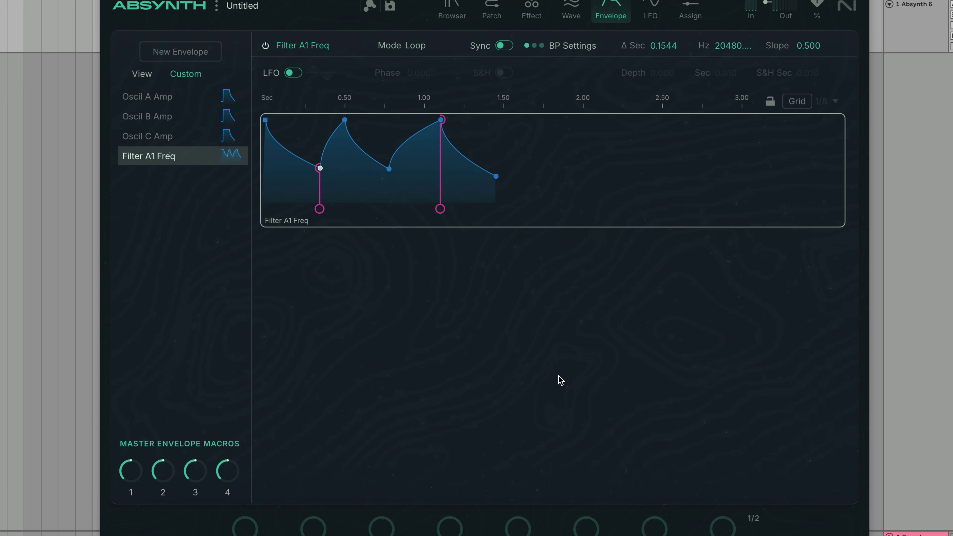
pyautogui.moveTo(351, 221)
pyautogui.mouseDown()
pyautogui.moveTo(367, 181)
pyautogui.moveTo(344, 121)
pyautogui.mouseUp()
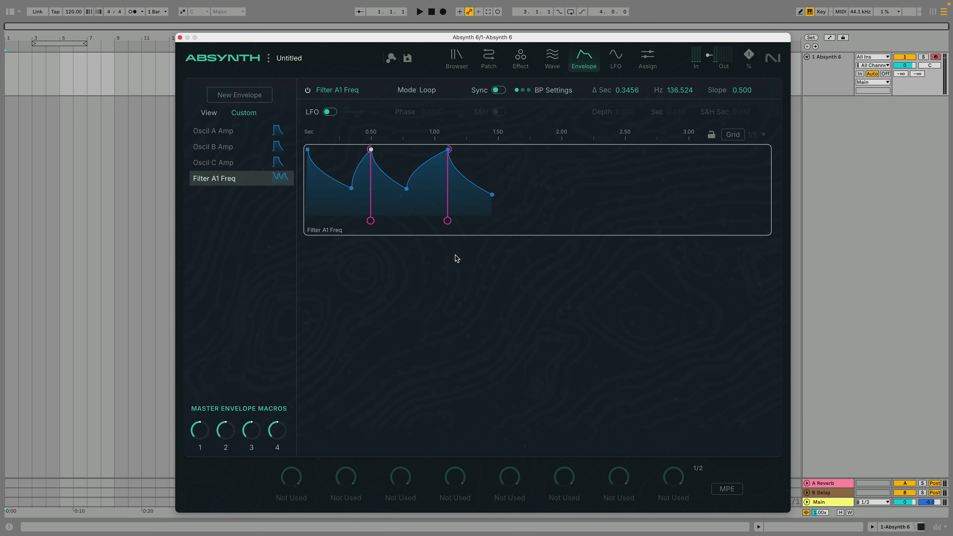
# - Try Retrigger mode with a shorter length than 4 beats, then reopen the Mode choices
pyautogui.click(427, 91)
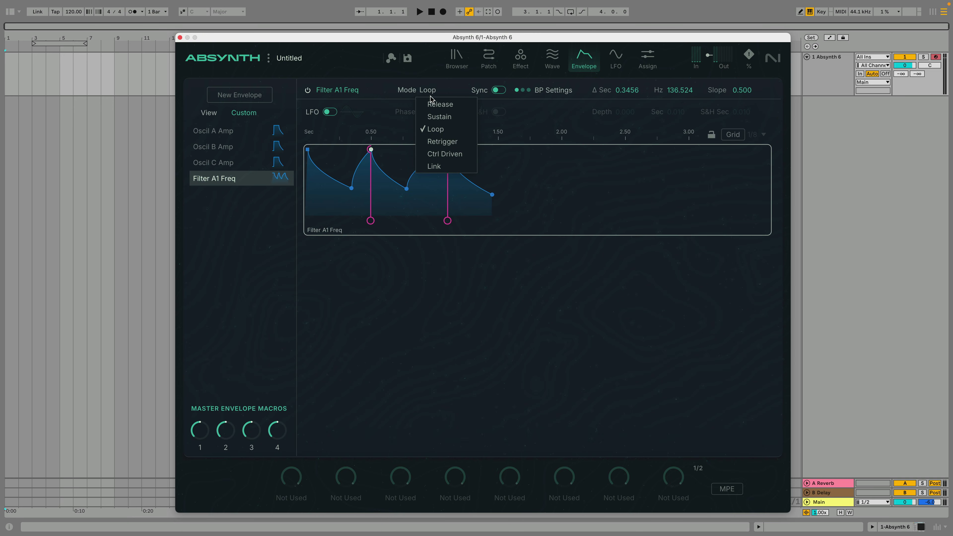
pyautogui.click(454, 141)
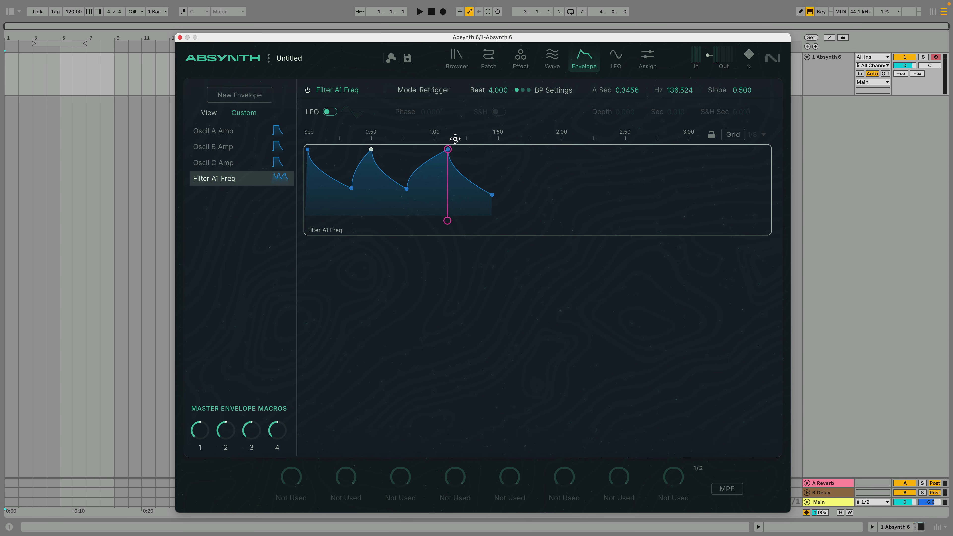
pyautogui.moveTo(494, 92); pyautogui.dragTo(490, 133)
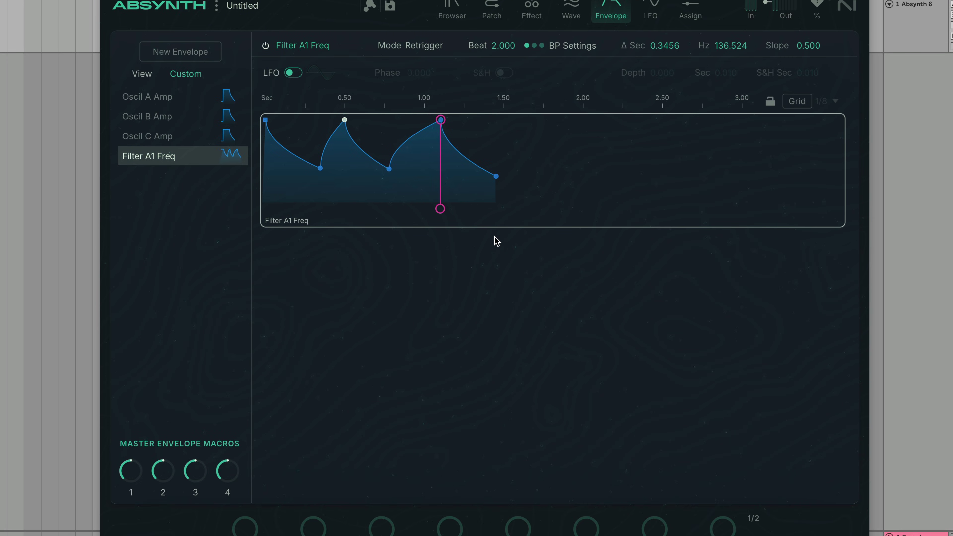
pyautogui.click(429, 46)
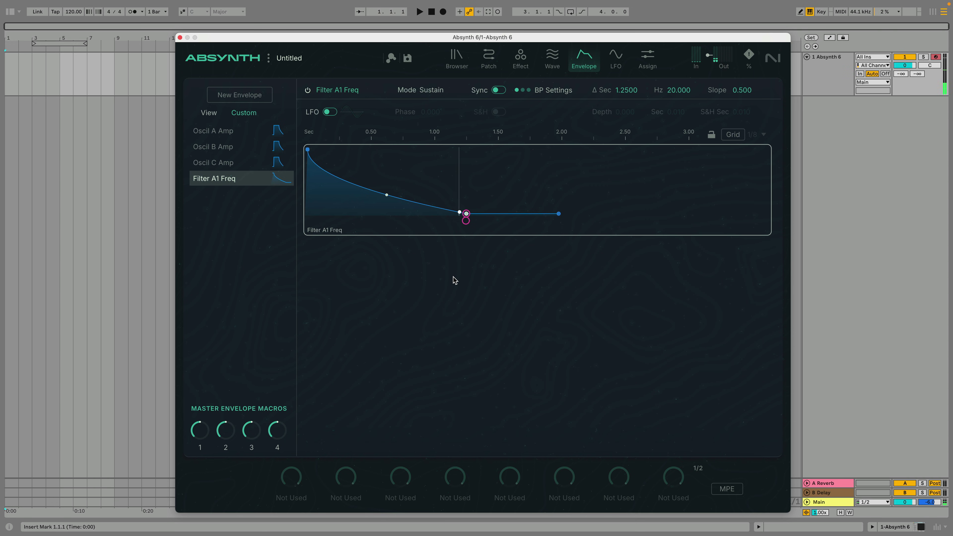
# - Bow the falling curve segment into a rounded shape, then change its slope to Step
pyautogui.moveTo(387, 195); pyautogui.dragTo(396, 151)
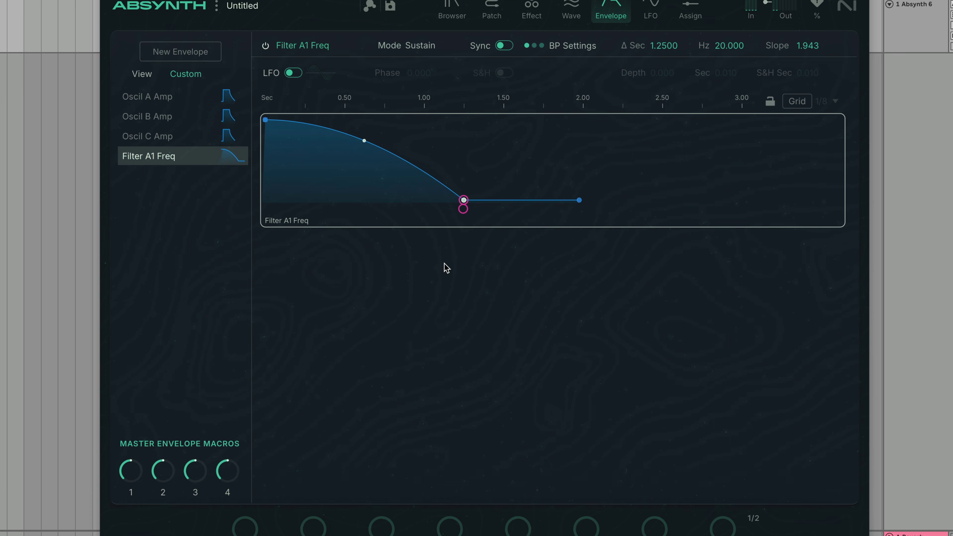
pyautogui.click(775, 46)
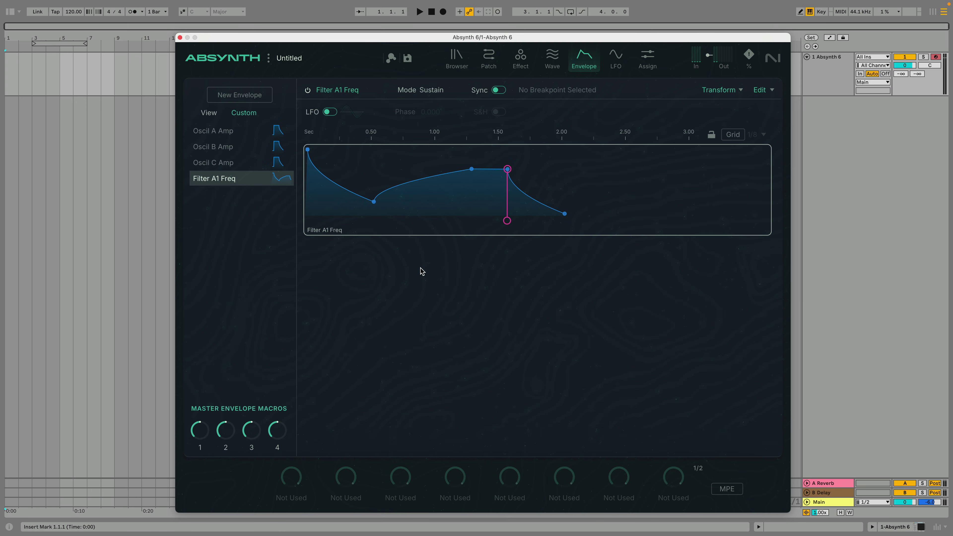
# - Show the 1/8 grid and align the breakpoints near 0.5 s, 0.75 s and 1.3 s to grid lines
pyautogui.click(732, 136)
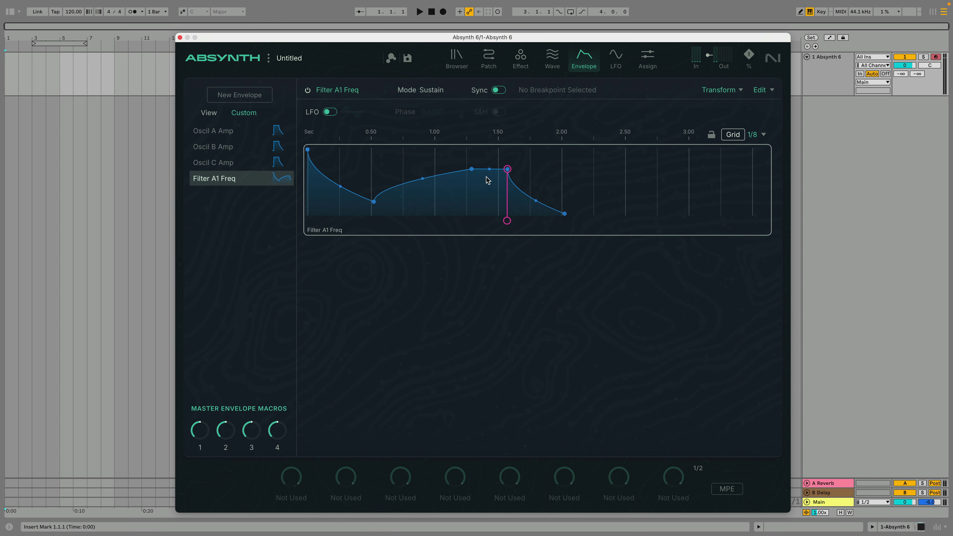
pyautogui.moveTo(475, 171); pyautogui.dragTo(498, 168)
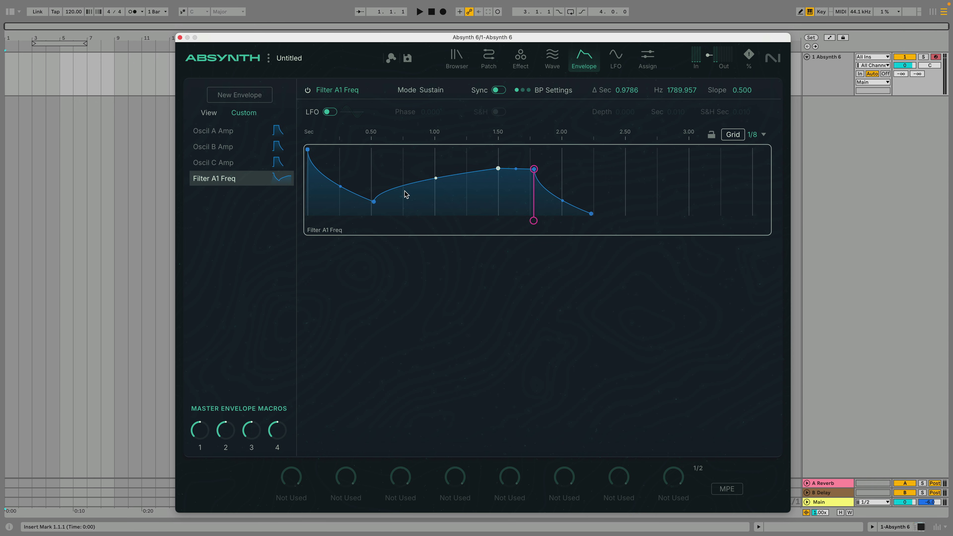
pyautogui.moveTo(373, 202); pyautogui.dragTo(407, 200)
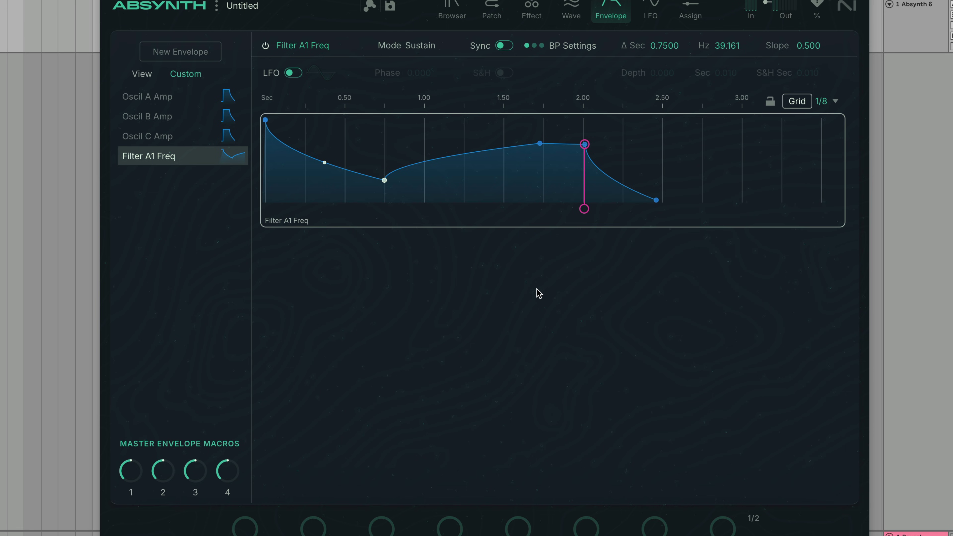
pyautogui.moveTo(385, 180); pyautogui.dragTo(353, 186)
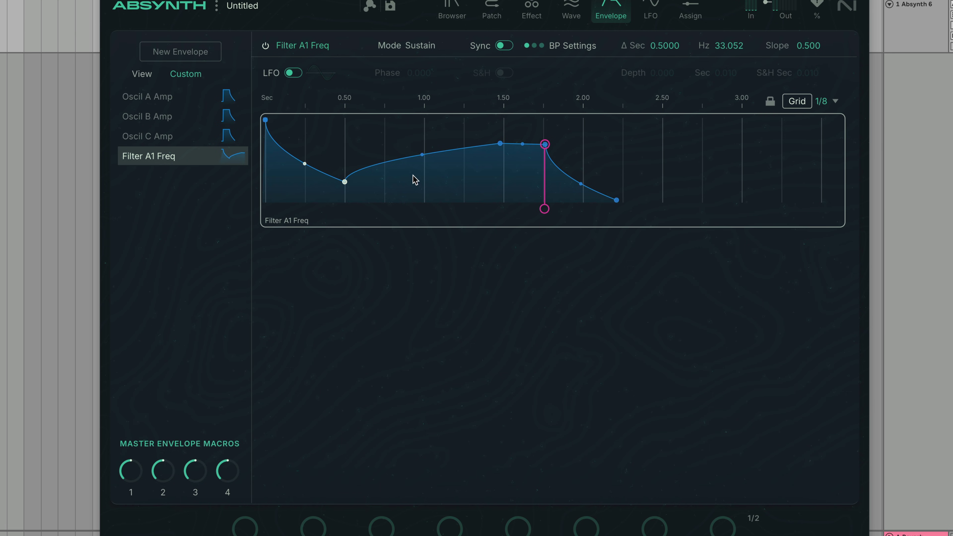
pyautogui.moveTo(339, 185); pyautogui.dragTo(421, 180)
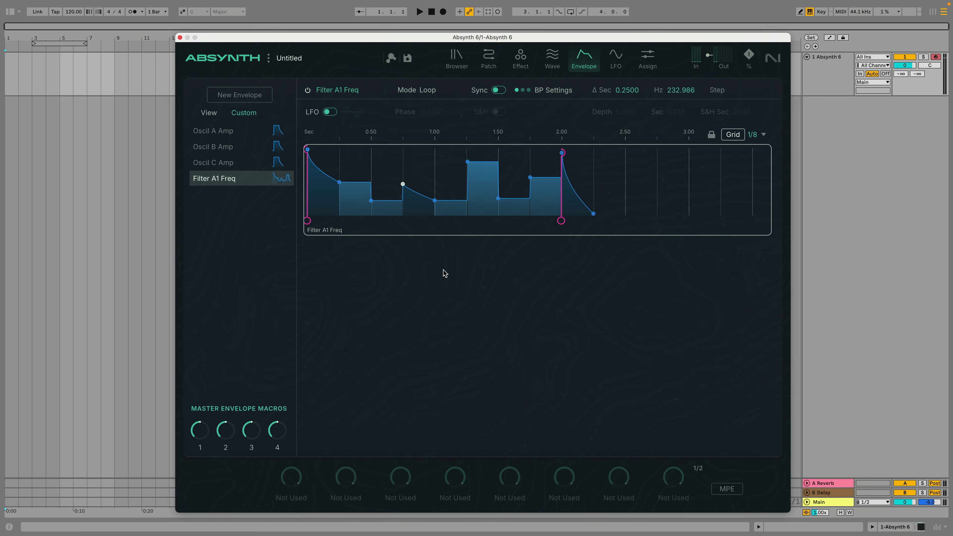
pyautogui.moveTo(403, 183); pyautogui.dragTo(371, 167)
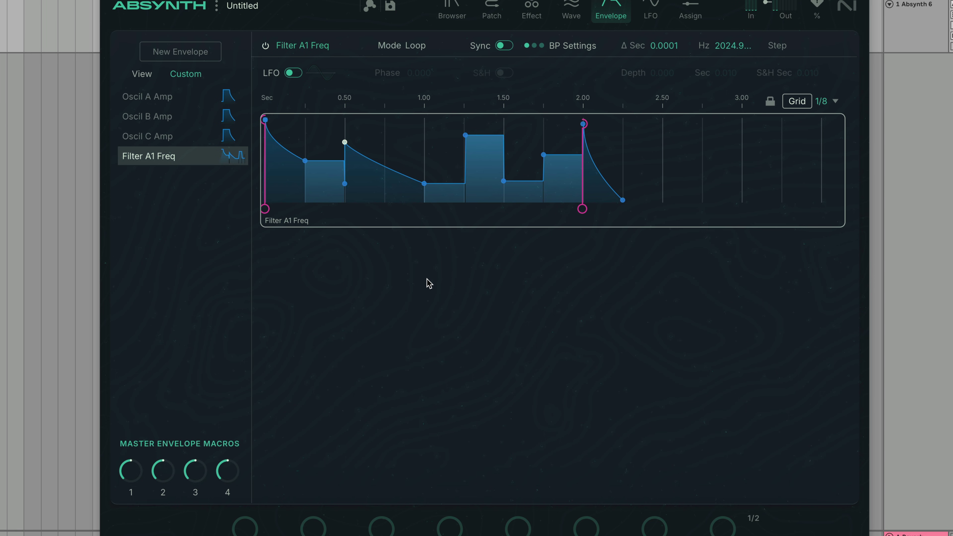
# - Switch on the envelope's LFO and give it the Fifth waveform
pyautogui.click(293, 73)
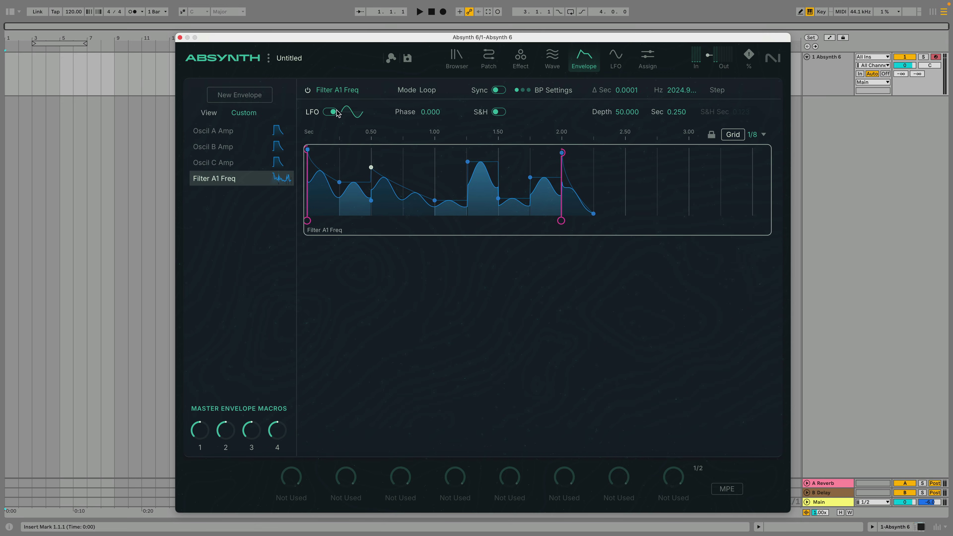
pyautogui.click(333, 90)
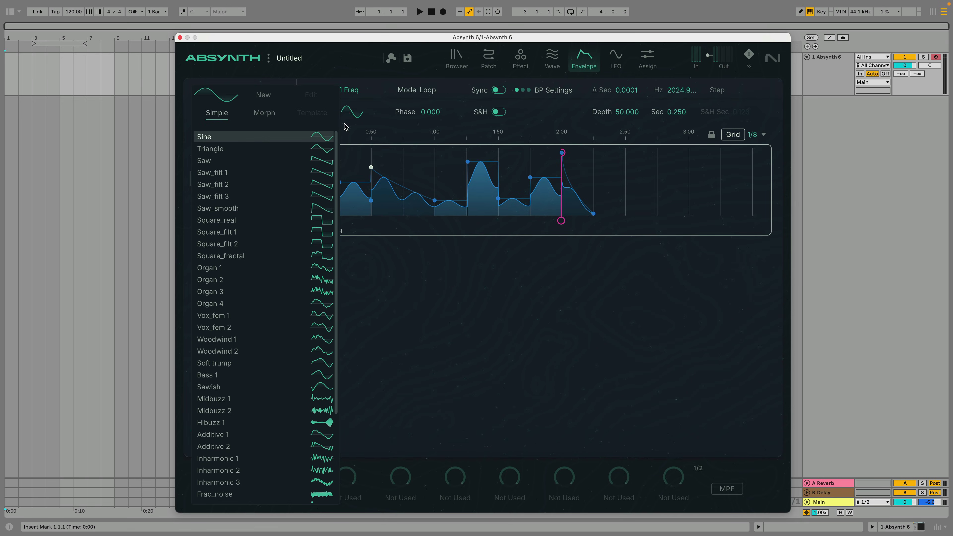
pyautogui.scroll(-6, 296, 340)
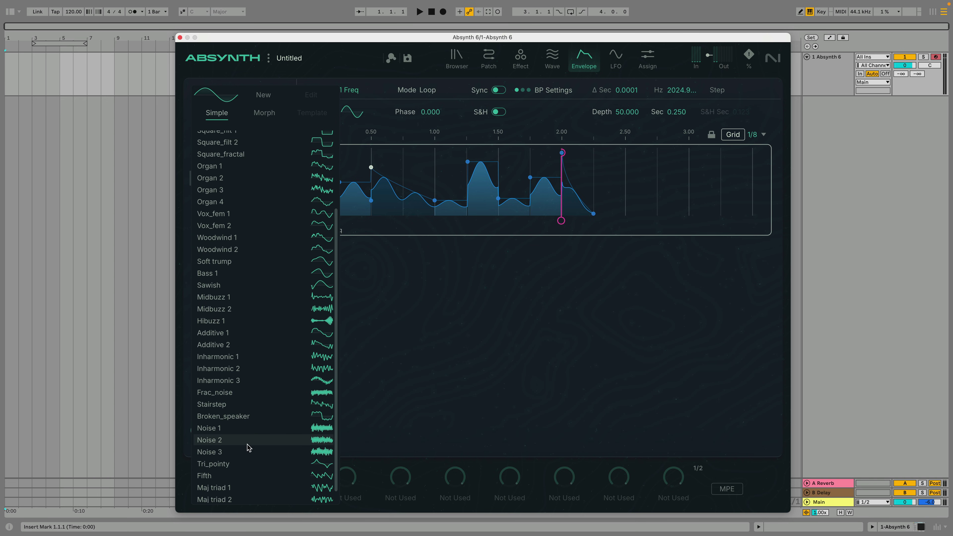
pyautogui.click(242, 476)
pyautogui.click(456, 360)
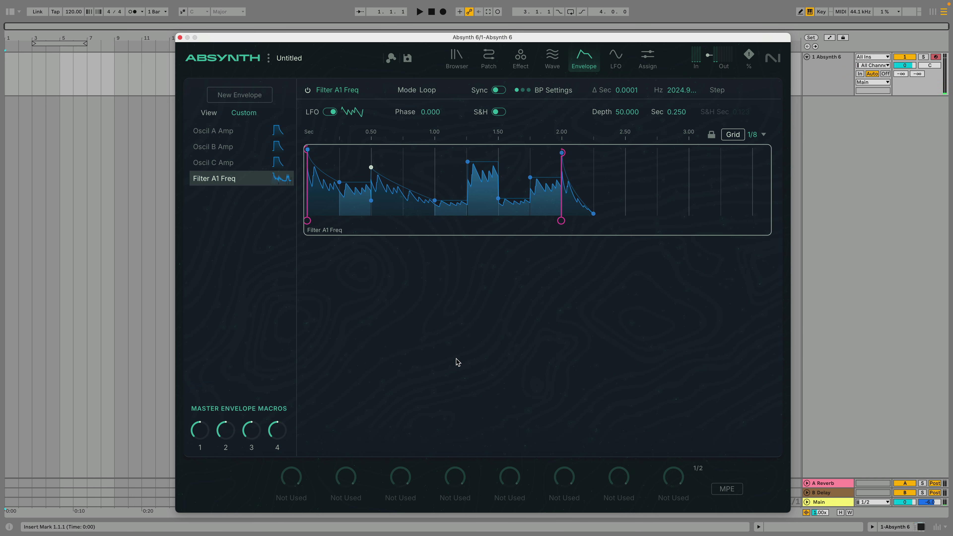
# - Slow the LFO on the 1.25 s step's breakpoint to 1.650 seconds
pyautogui.click(470, 310)
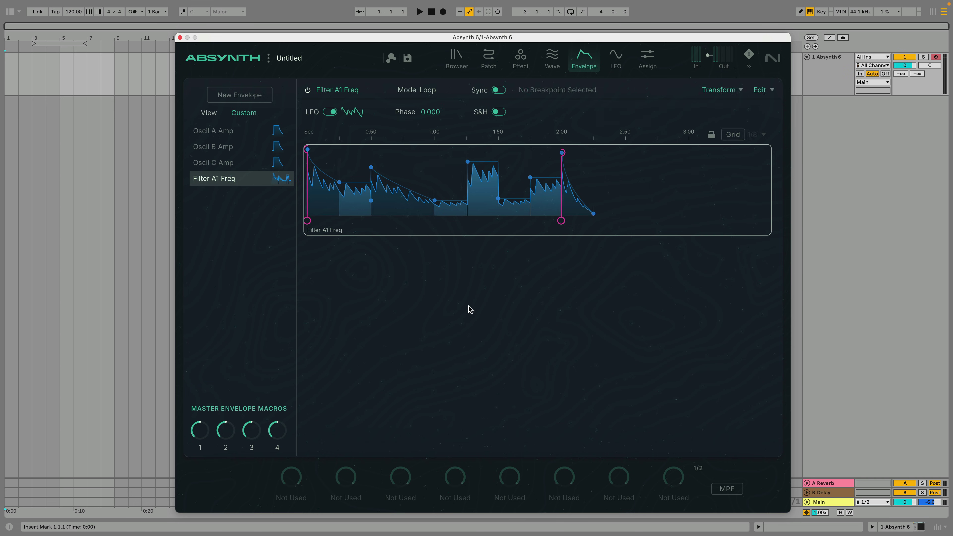
pyautogui.click(468, 161)
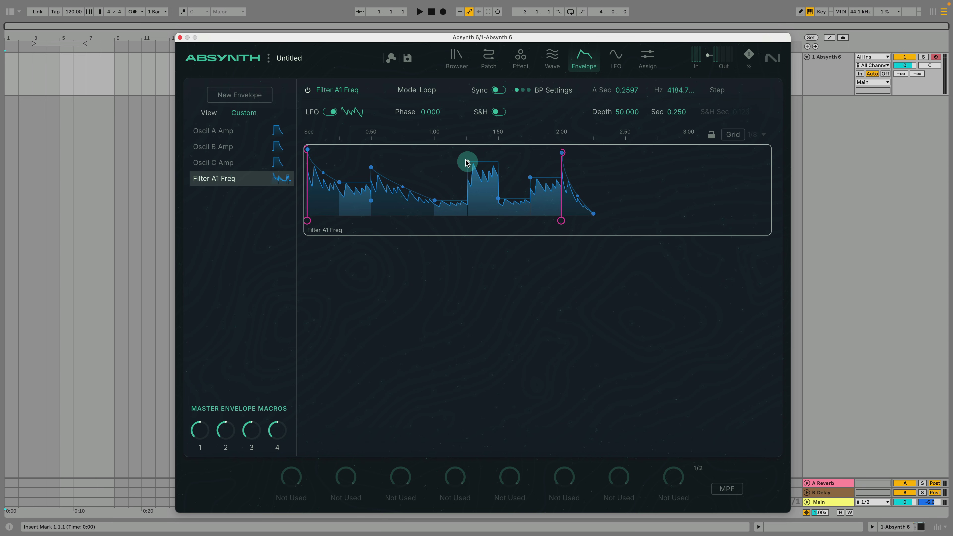
pyautogui.moveTo(677, 112); pyautogui.dragTo(674, 54)
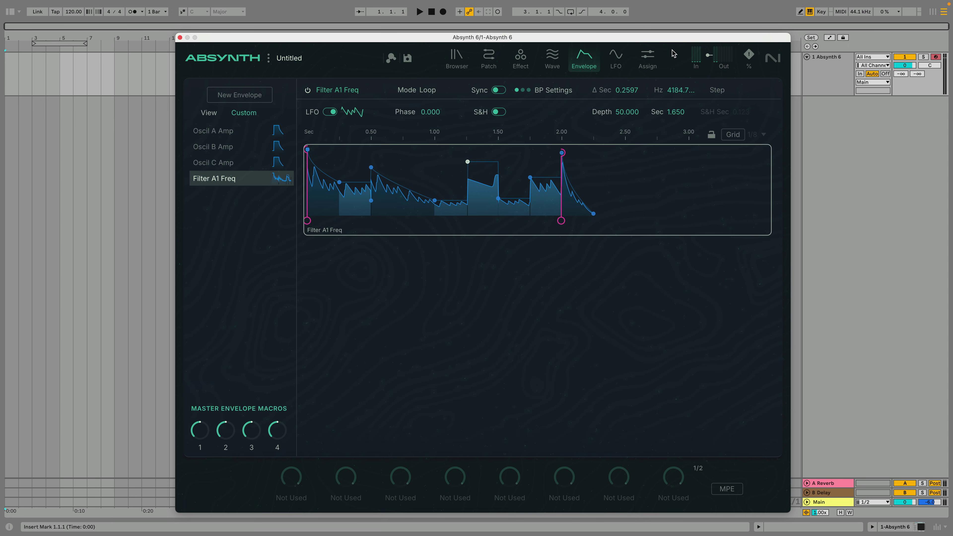